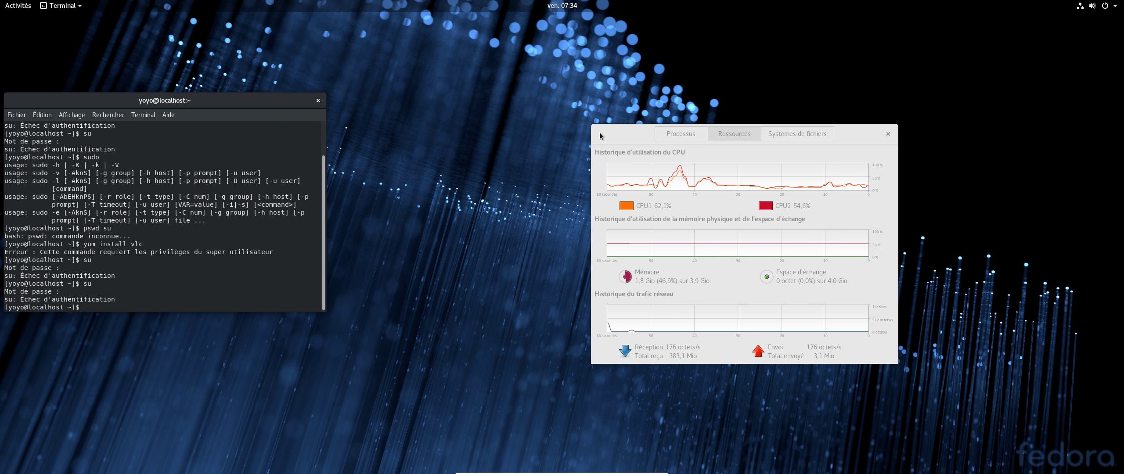
Step: Arrange the terminal and System Monitor windows side by side on the desktop without overlap
{"action": "left_click_drag", "start_coordinate": [600, 135], "coordinate": [553, 123]}
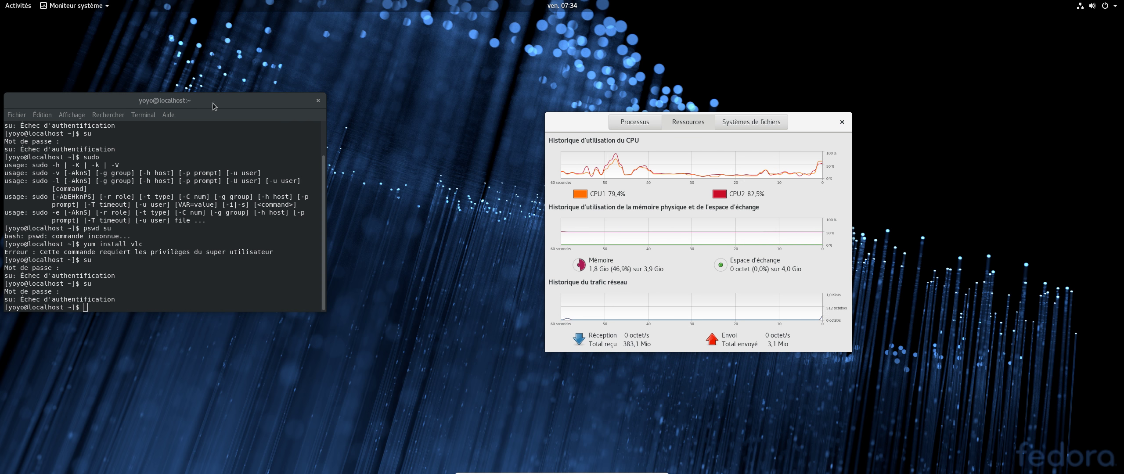
{"action": "left_click_drag", "start_coordinate": [201, 115], "coordinate": [266, 110]}
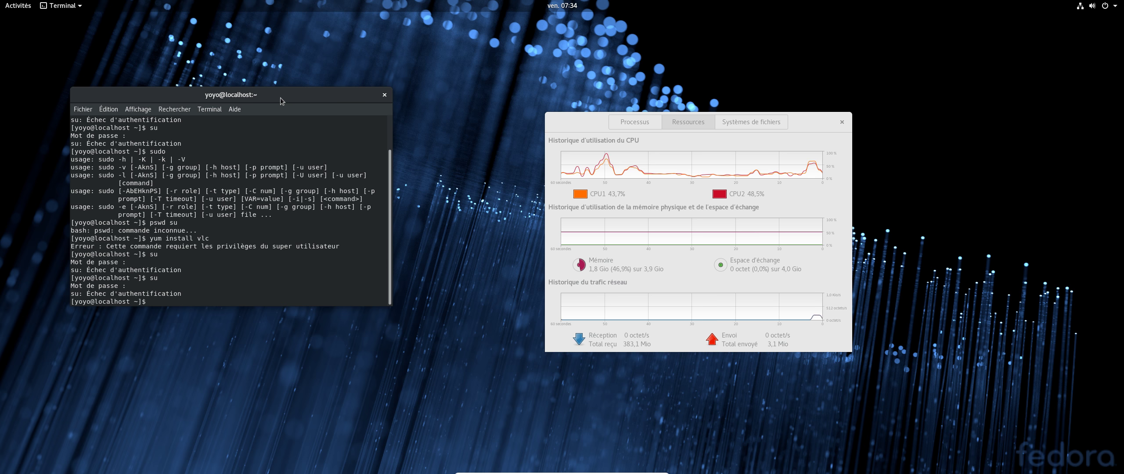
{"action": "left_click_drag", "start_coordinate": [337, 100], "coordinate": [363, 136]}
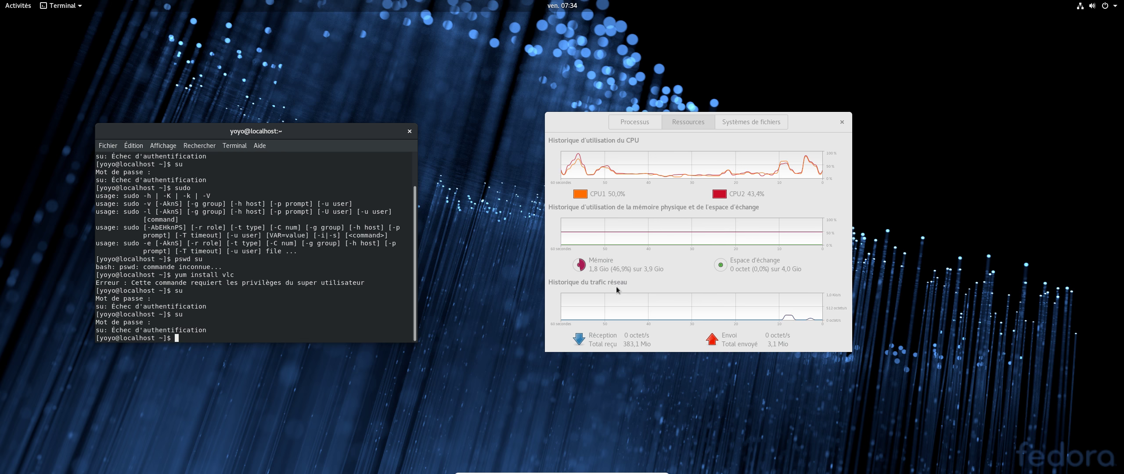
Step: Launch Firefox and close the terminal window
{"action": "left_click", "coordinate": [25, 5]}
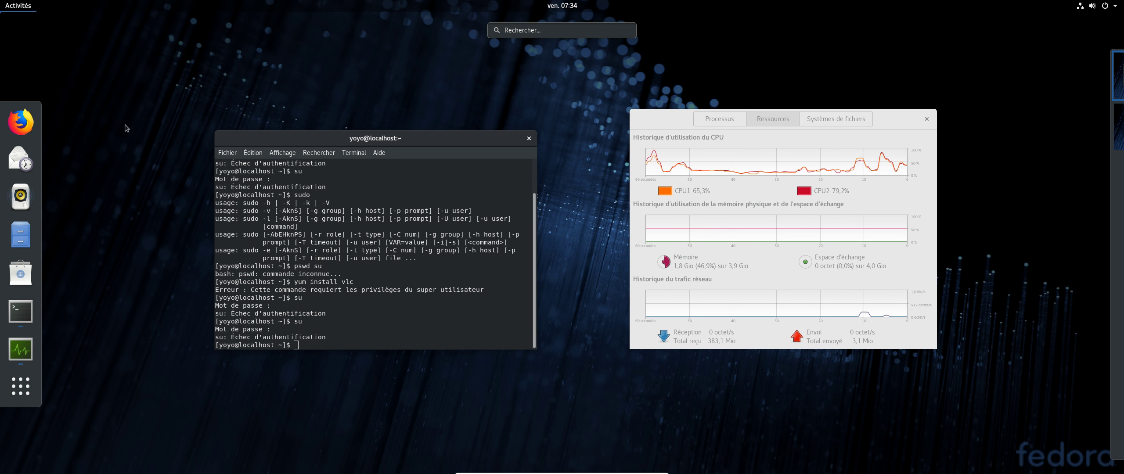
{"action": "left_click", "coordinate": [35, 121]}
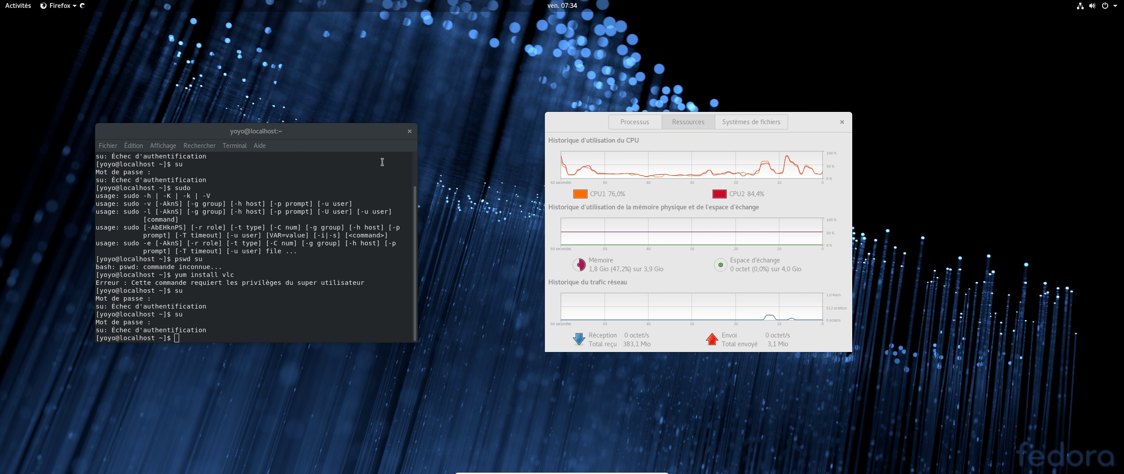
{"action": "left_click", "coordinate": [409, 131]}
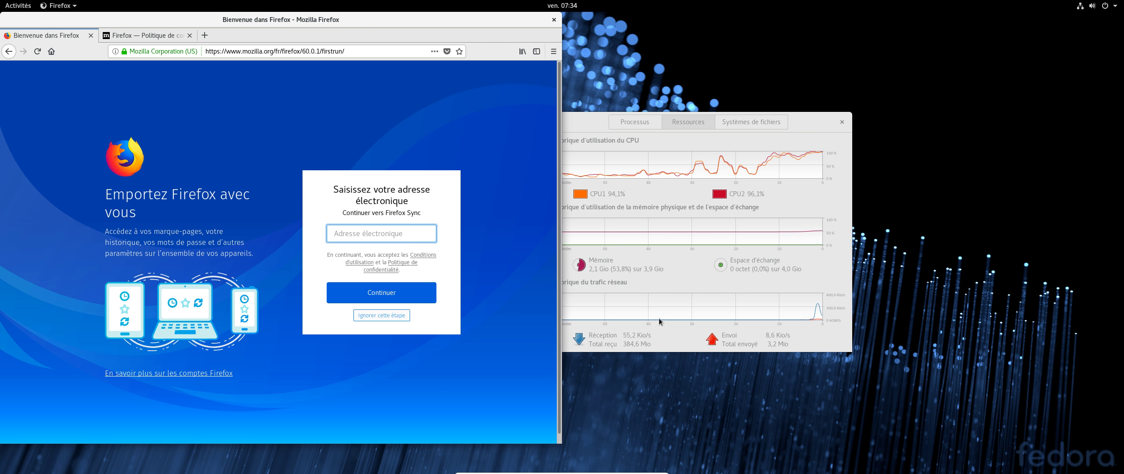
Step: Close the Firefox privacy policy page and the browser, then shift the System Monitor window slightly
{"action": "left_click", "coordinate": [190, 35]}
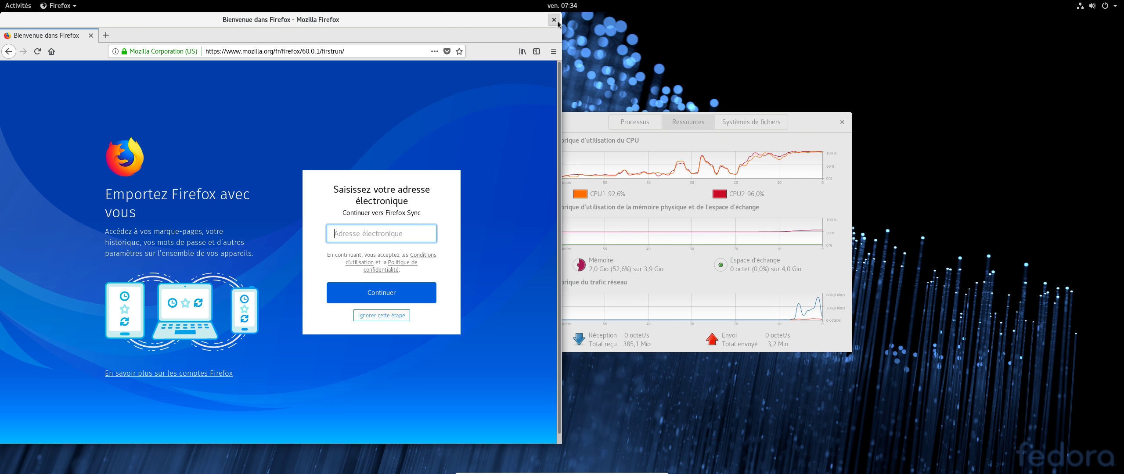
{"action": "left_click", "coordinate": [554, 21]}
{"action": "left_click_drag", "start_coordinate": [569, 132], "coordinate": [586, 131]}
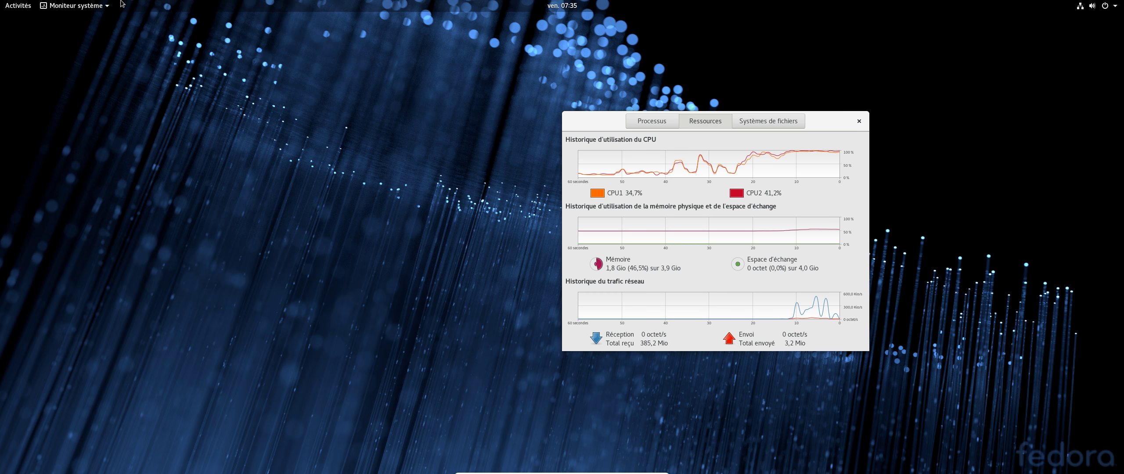
Step: Examine the System Monitor preferences for resources and processes, then close them
{"action": "left_click", "coordinate": [108, 7]}
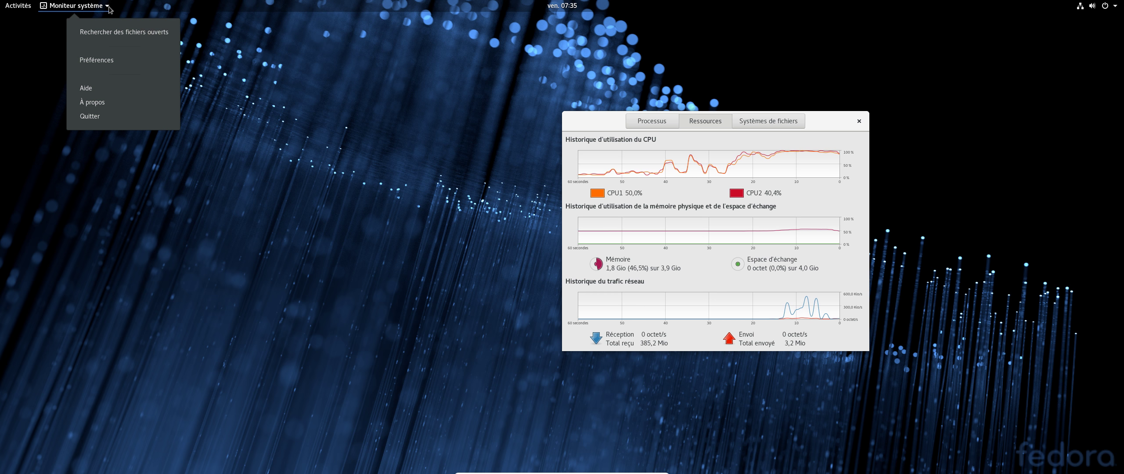
{"action": "left_click", "coordinate": [114, 64]}
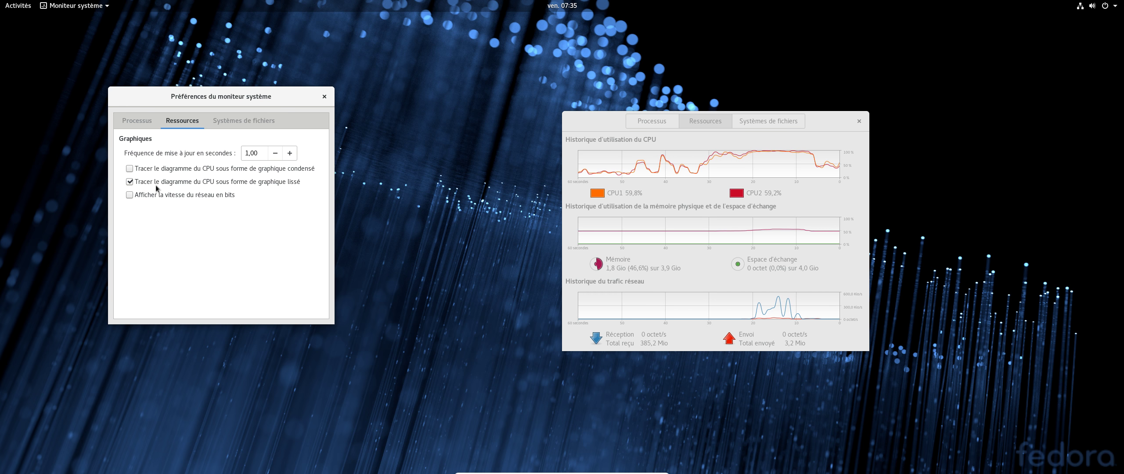
{"action": "left_click", "coordinate": [130, 123]}
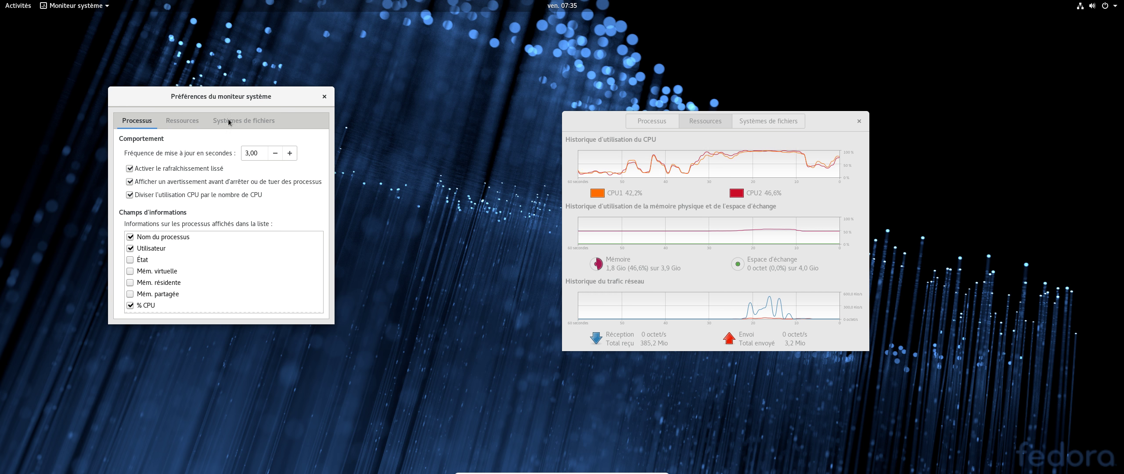
{"action": "left_click", "coordinate": [324, 96]}
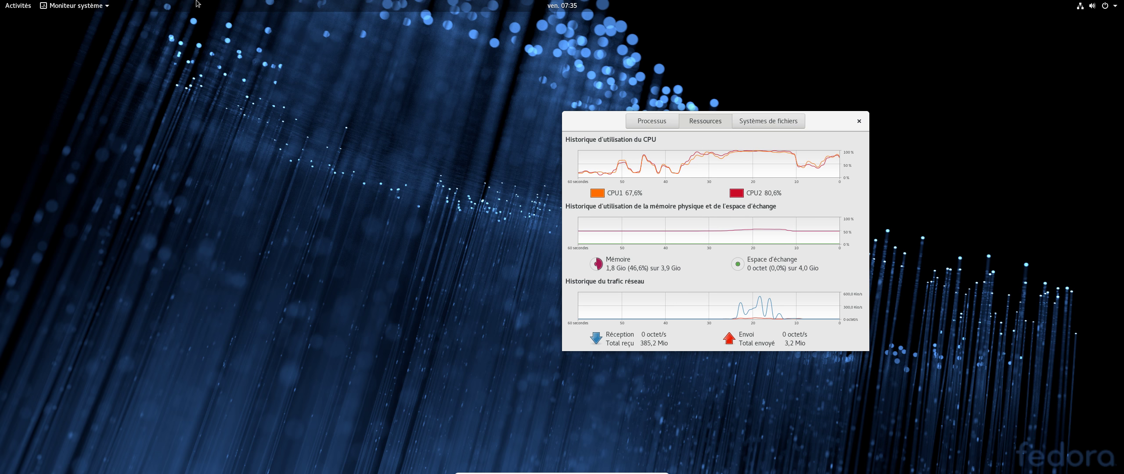
Step: Launch Rhythmbox, widen its window to view the whole interface, then close it and move System Monitor toward the centre
{"action": "left_click", "coordinate": [17, 6]}
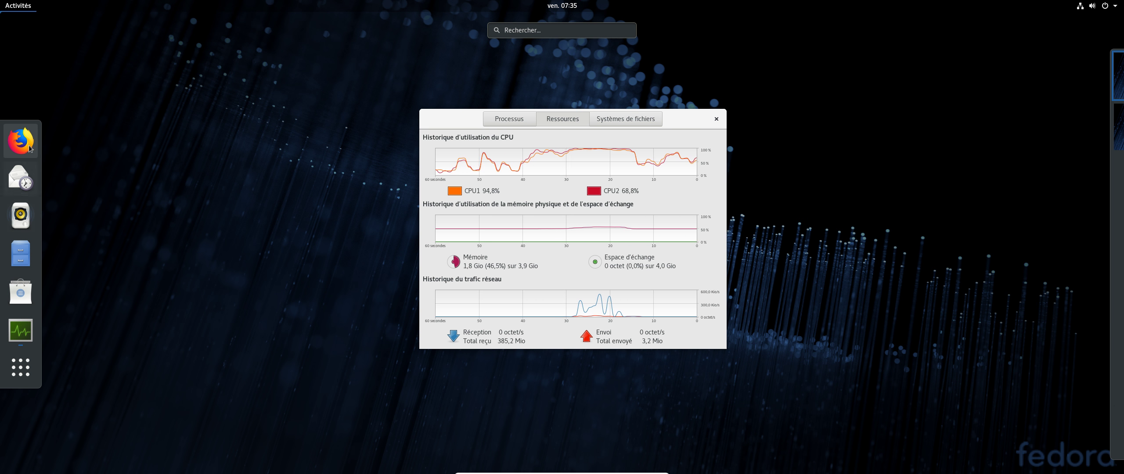
{"action": "left_click", "coordinate": [25, 213]}
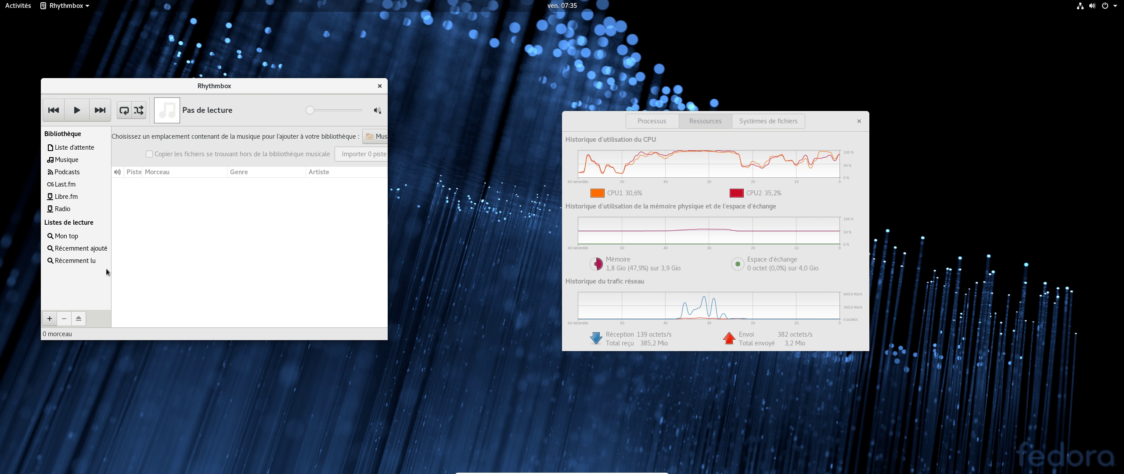
{"action": "left_click_drag", "start_coordinate": [298, 80], "coordinate": [313, 59]}
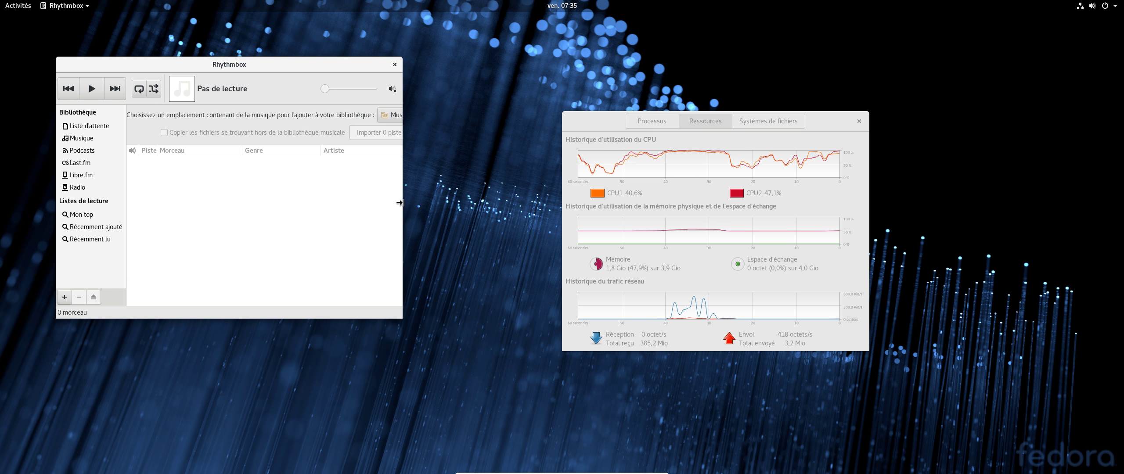
{"action": "left_click_drag", "start_coordinate": [402, 202], "coordinate": [493, 202]}
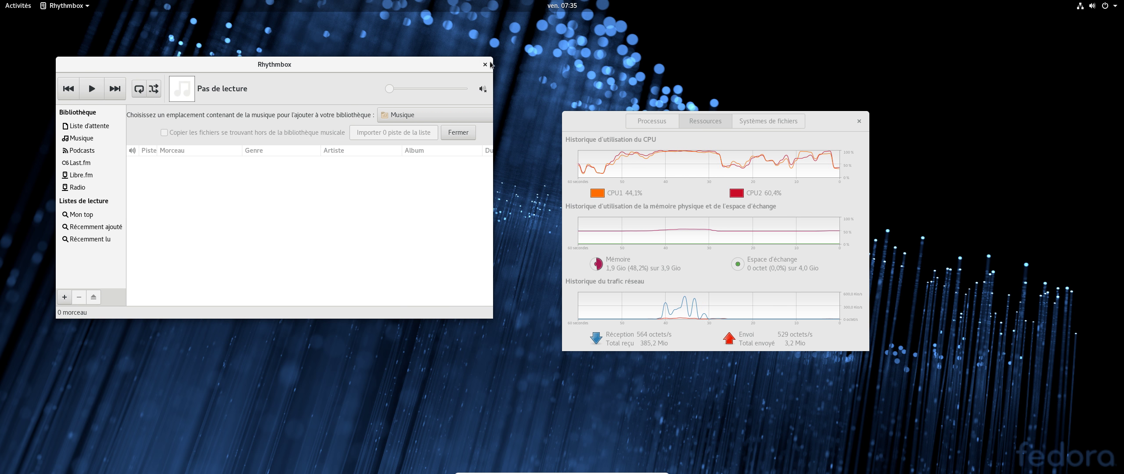
{"action": "left_click_drag", "start_coordinate": [564, 152], "coordinate": [640, 151]}
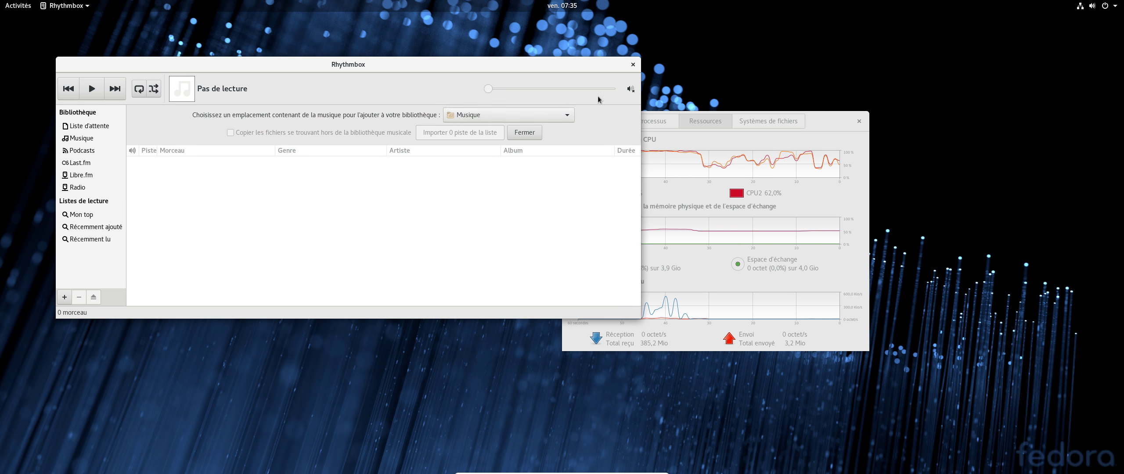
{"action": "left_click", "coordinate": [632, 65]}
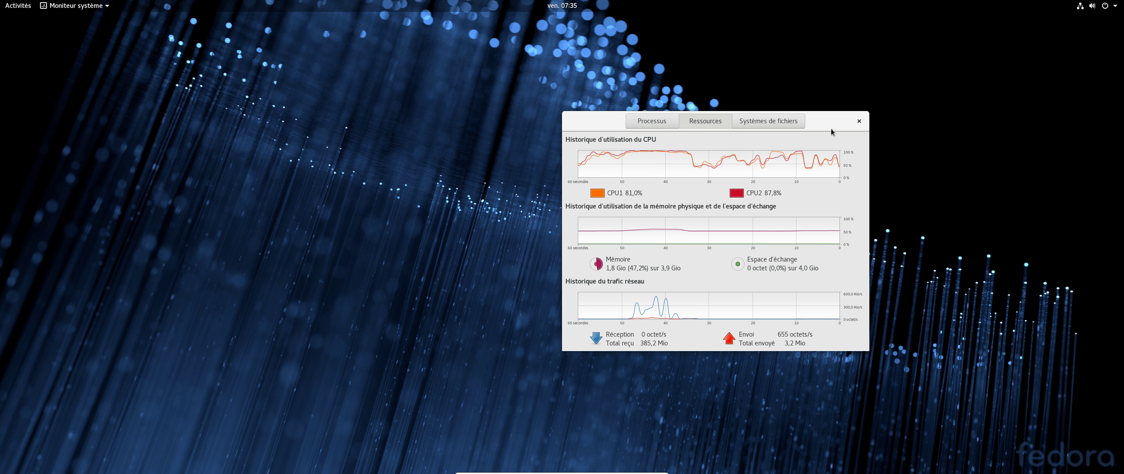
{"action": "left_click_drag", "start_coordinate": [834, 128], "coordinate": [644, 144]}
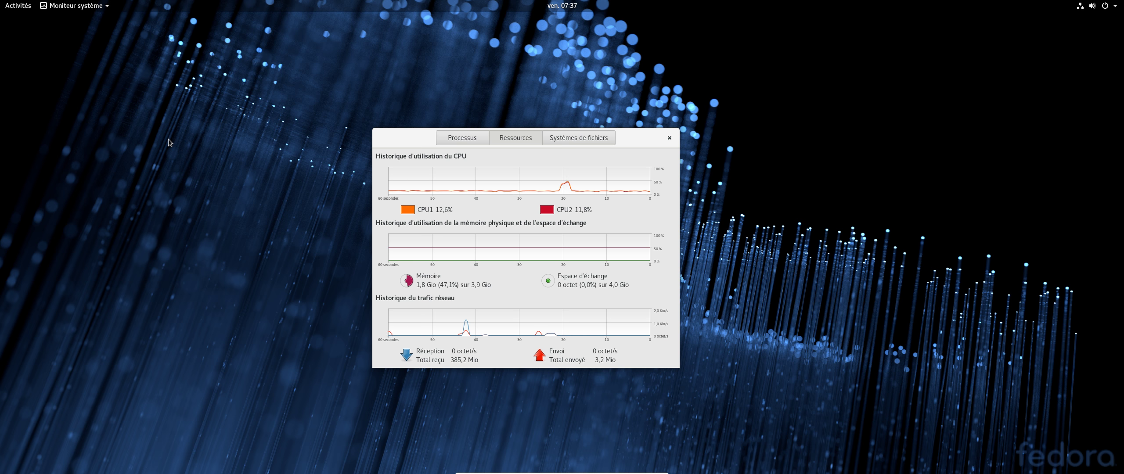
Step: Open the Software store (Logiciels) and search for vlc
{"action": "mouse_move", "coordinate": [0, 0]}
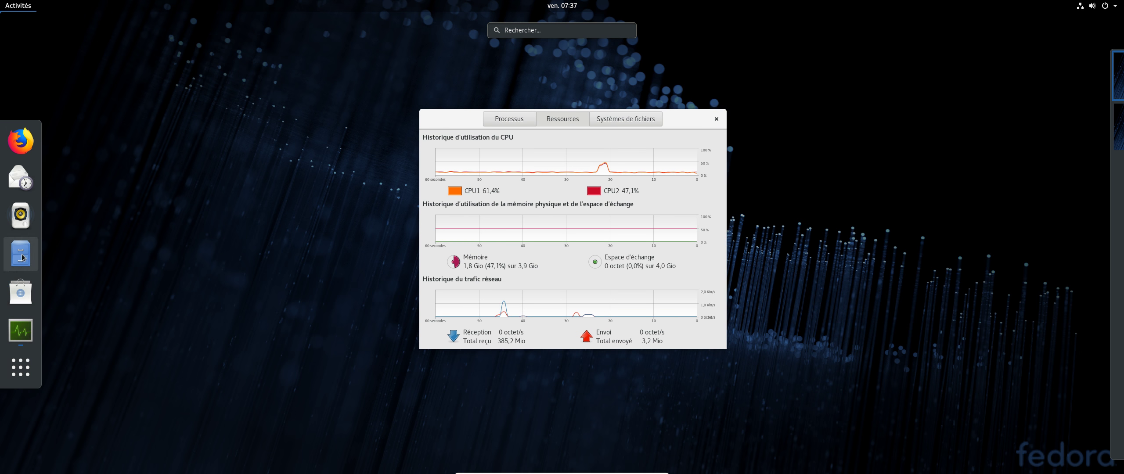
{"action": "left_click", "coordinate": [20, 299]}
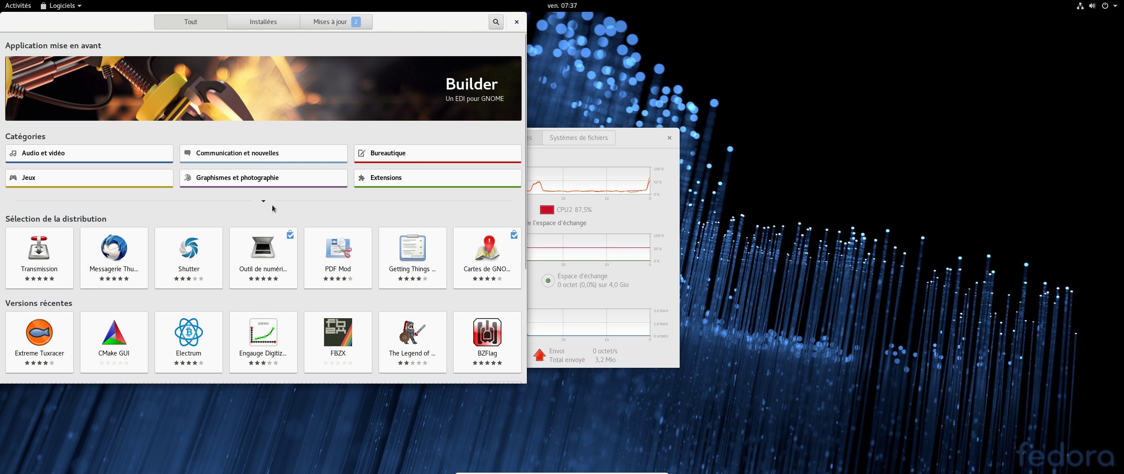
{"action": "left_click", "coordinate": [494, 24]}
{"action": "type", "text": "vlc"}
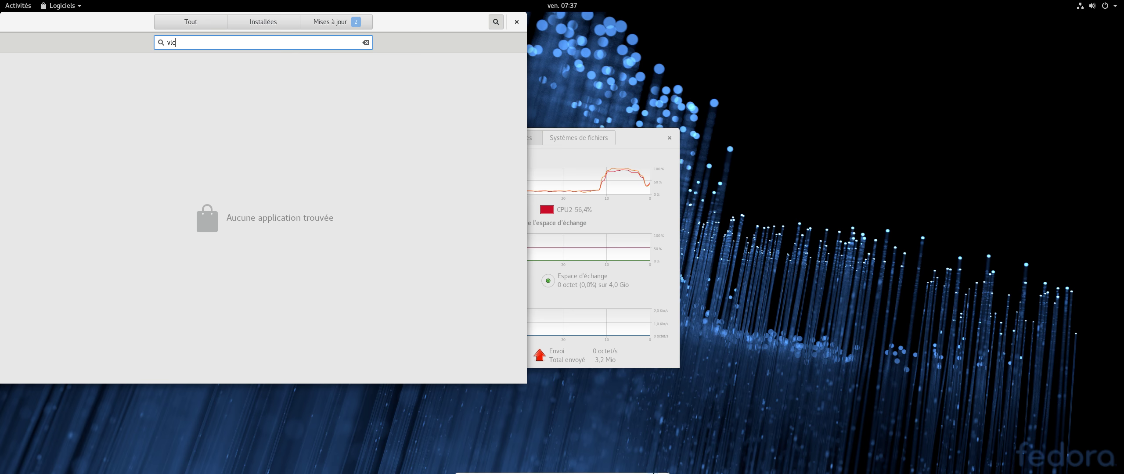
Step: Leave for the Windows host desktop, return to the Fedora virtual machine and unlock the session with the account password
{"action": "left_click", "coordinate": [643, 468]}
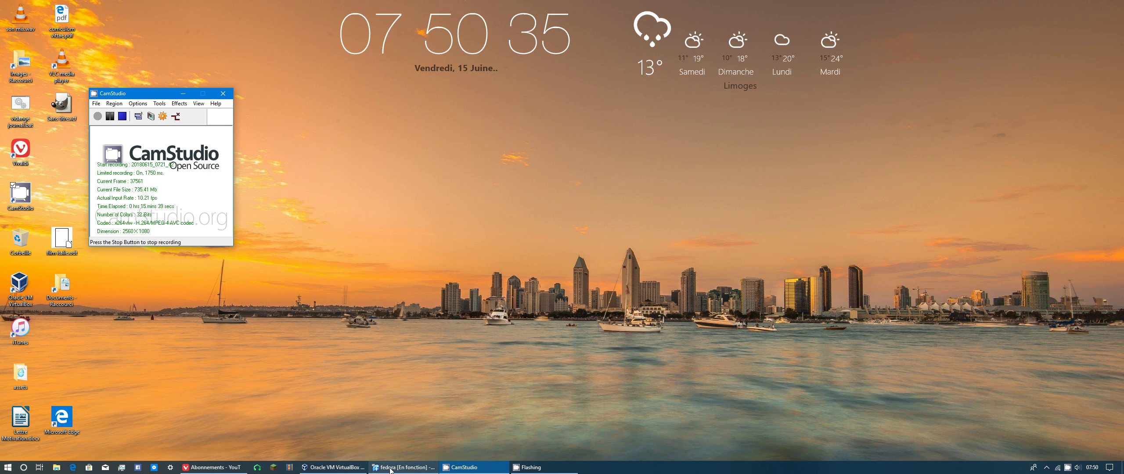
{"action": "left_click", "coordinate": [391, 469]}
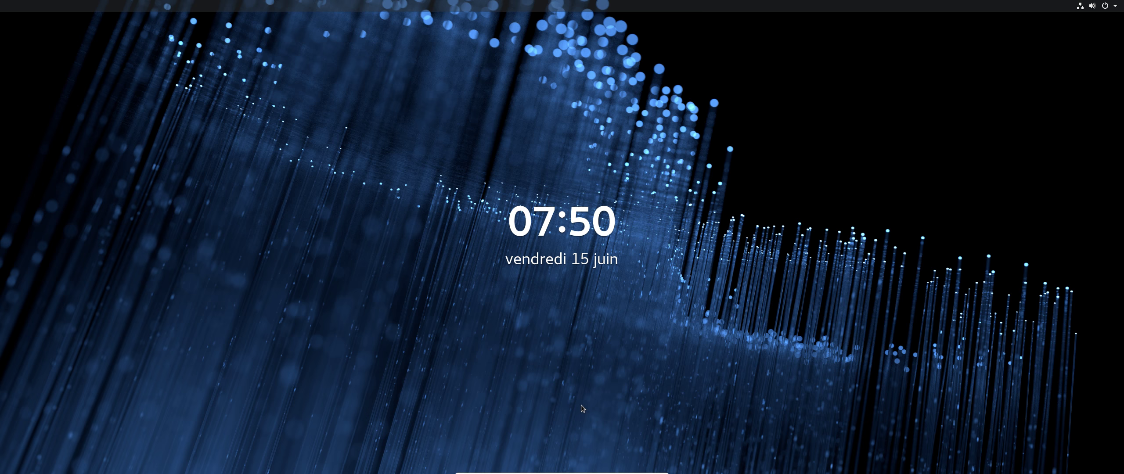
{"action": "left_click_drag", "start_coordinate": [579, 397], "coordinate": [580, 151]}
{"action": "type", "text": "•"}
{"action": "key", "text": "Return"}
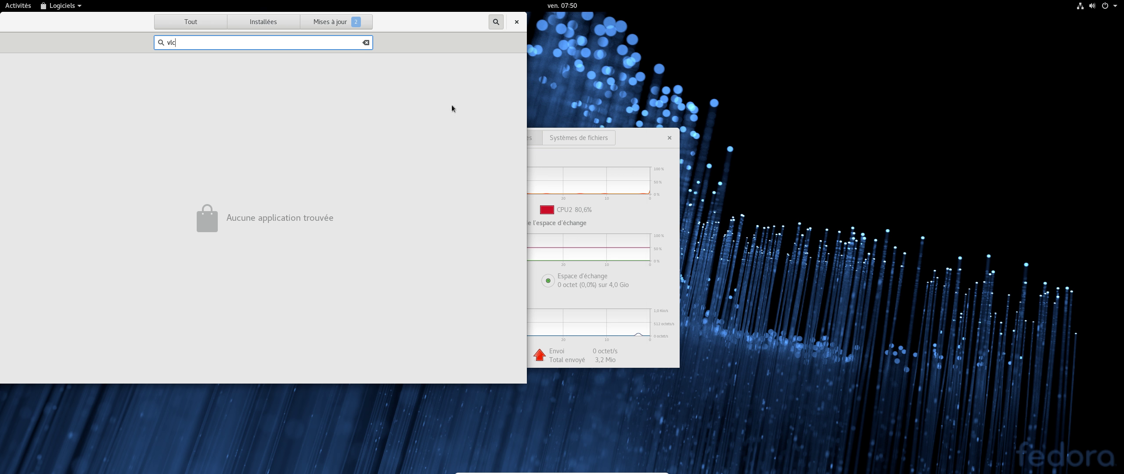
Step: Close the Software store window and move System Monitor to free up space on the desktop
{"action": "left_click_drag", "start_coordinate": [432, 24], "coordinate": [773, 140]}
{"action": "left_click", "coordinate": [857, 137]}
{"action": "left_click_drag", "start_coordinate": [391, 142], "coordinate": [630, 85]}
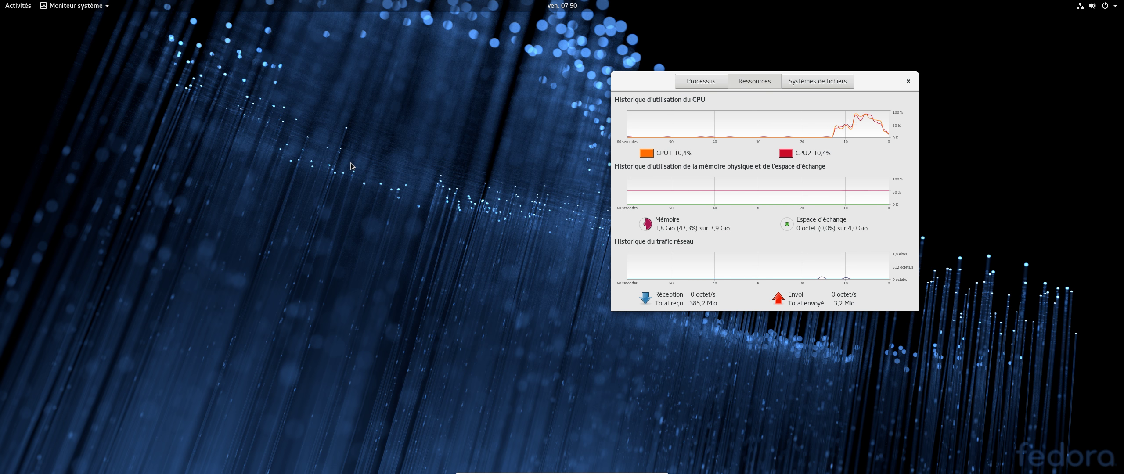
Step: Reopen the Software store, show its Audio et vidéo category and maximize the window
{"action": "left_click", "coordinate": [9, 4]}
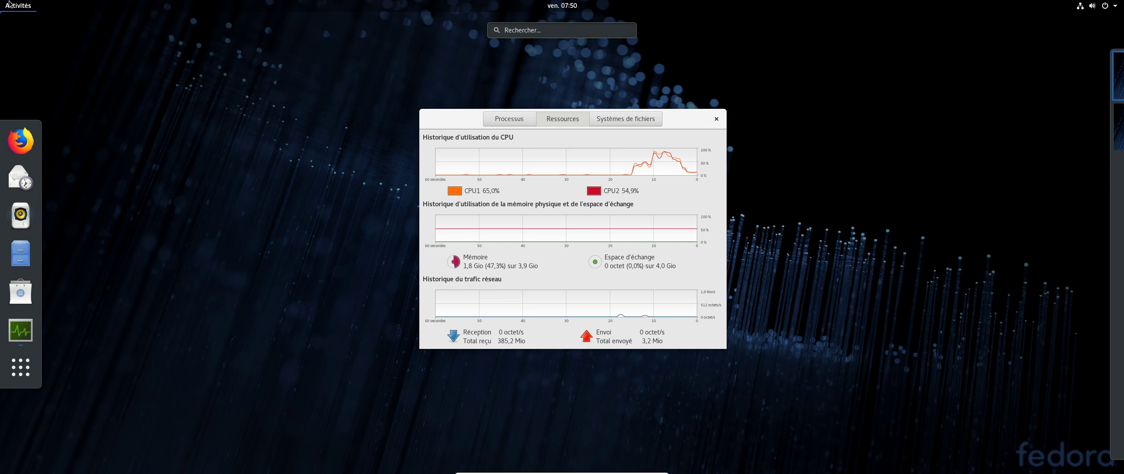
{"action": "left_click", "coordinate": [23, 288]}
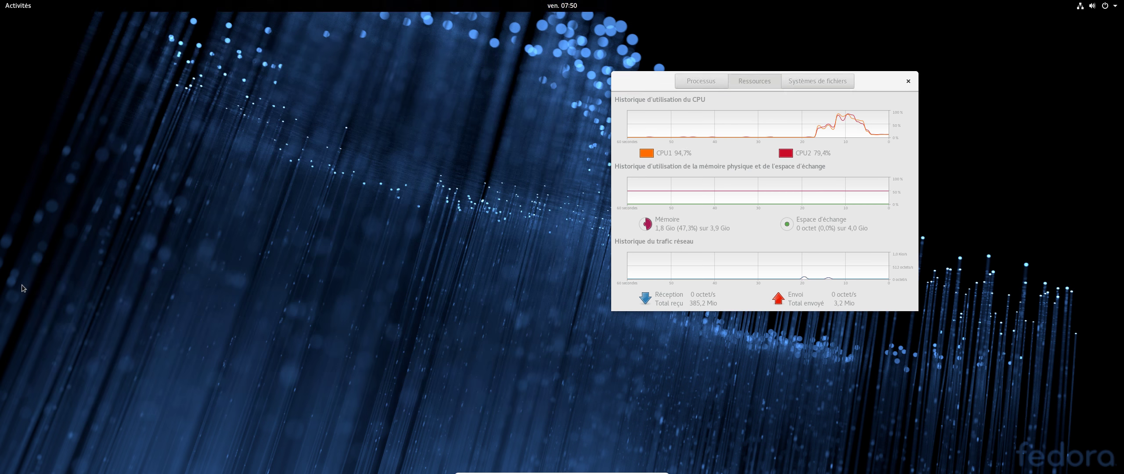
{"action": "scroll", "coordinate": [338, 302], "scroll_direction": "down", "scroll_amount": 3}
{"action": "scroll", "coordinate": [263, 255], "scroll_direction": "up", "scroll_amount": 3}
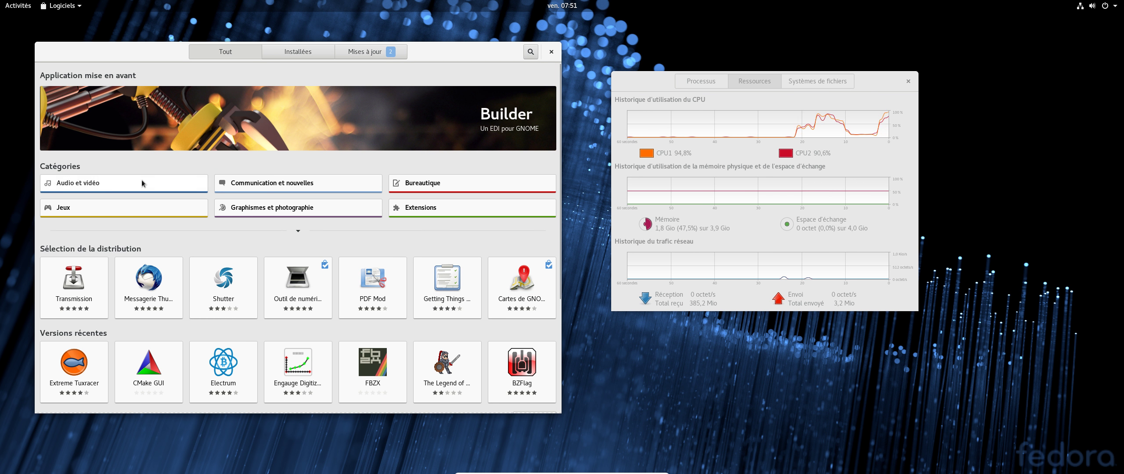
{"action": "left_click", "coordinate": [101, 184]}
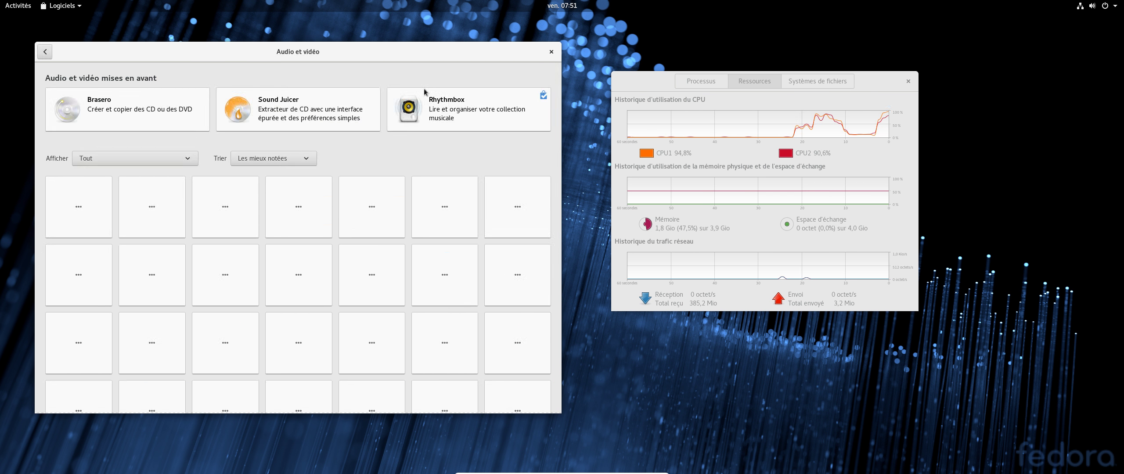
{"action": "double_click", "coordinate": [243, 51]}
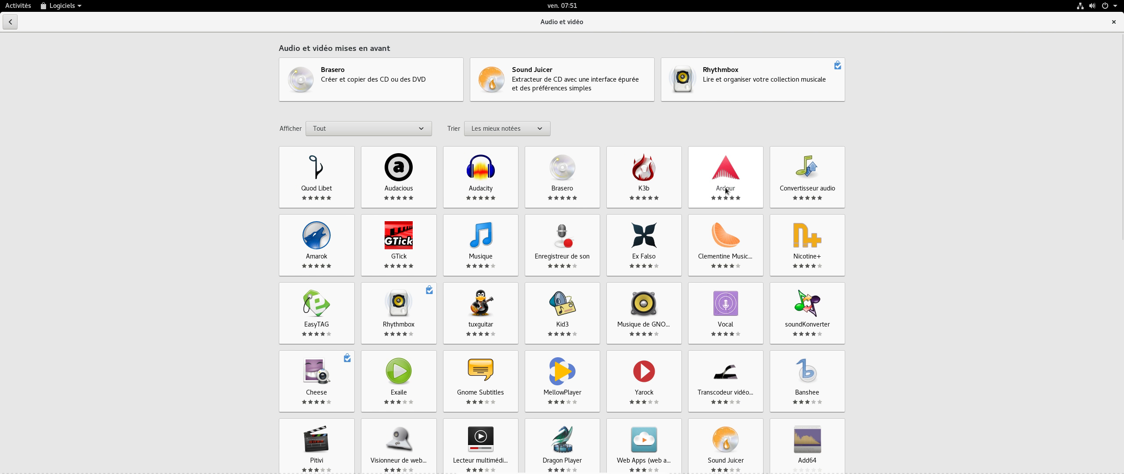
Step: Look through the full list of Audio et vidéo applications, then return to the store's overview page
{"action": "scroll", "coordinate": [673, 247], "scroll_direction": "down", "scroll_amount": 3}
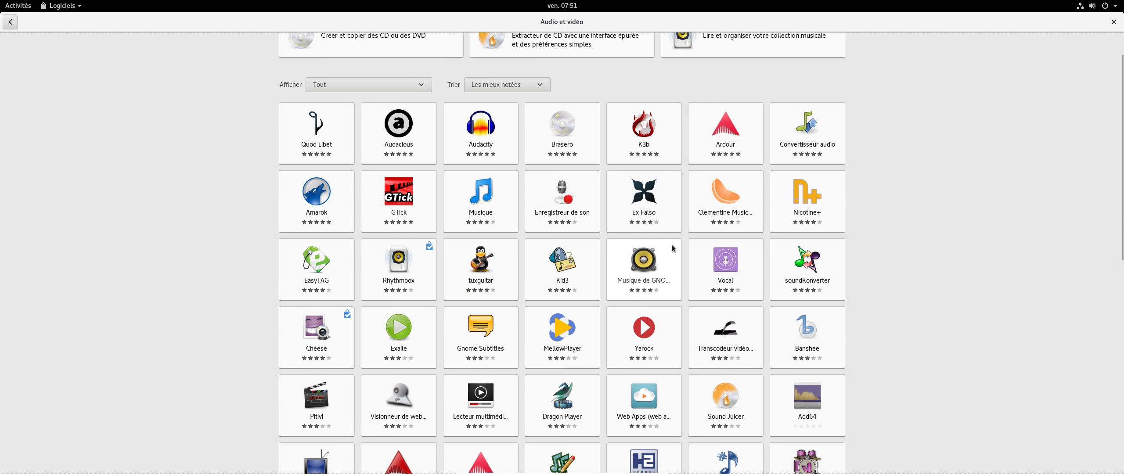
{"action": "scroll", "coordinate": [673, 247], "scroll_direction": "down", "scroll_amount": 8}
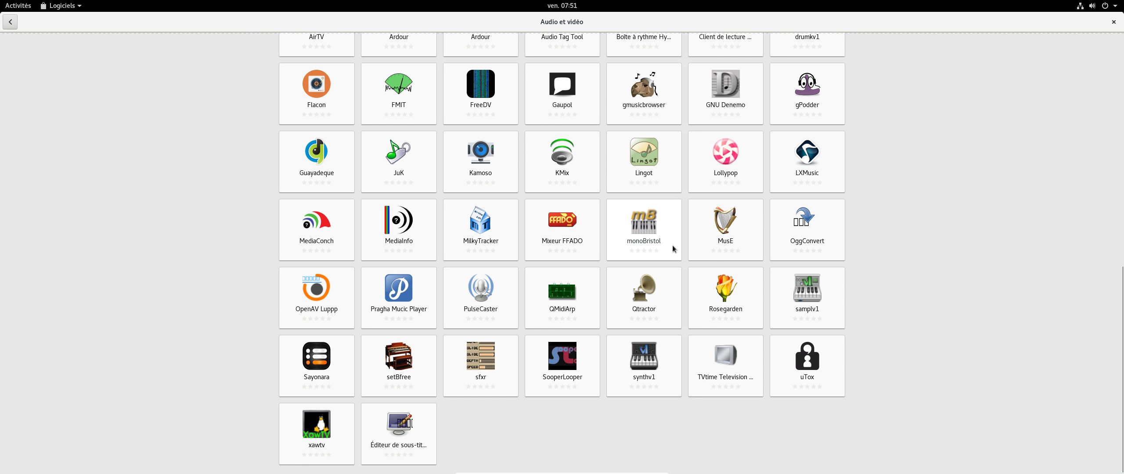
{"action": "scroll", "coordinate": [678, 284], "scroll_direction": "up", "scroll_amount": 12}
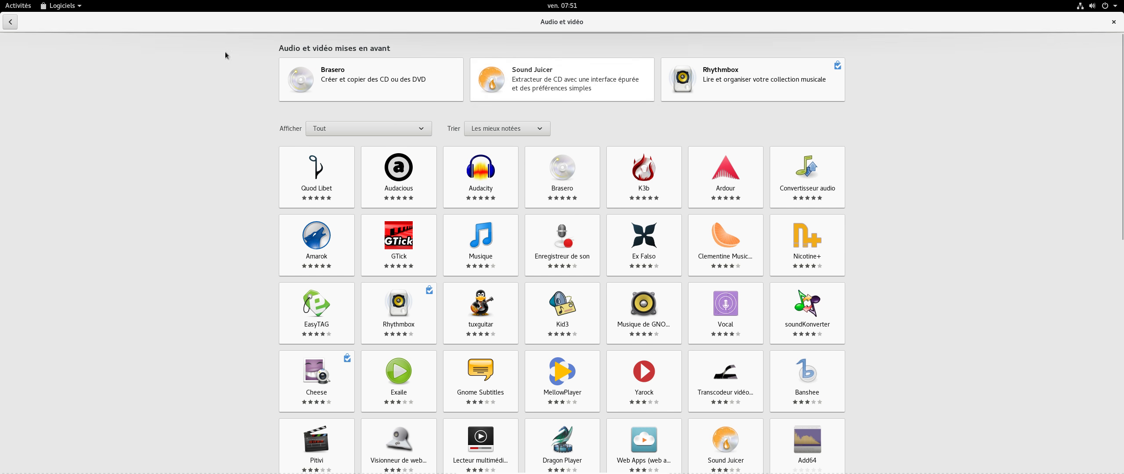
{"action": "left_click", "coordinate": [9, 22]}
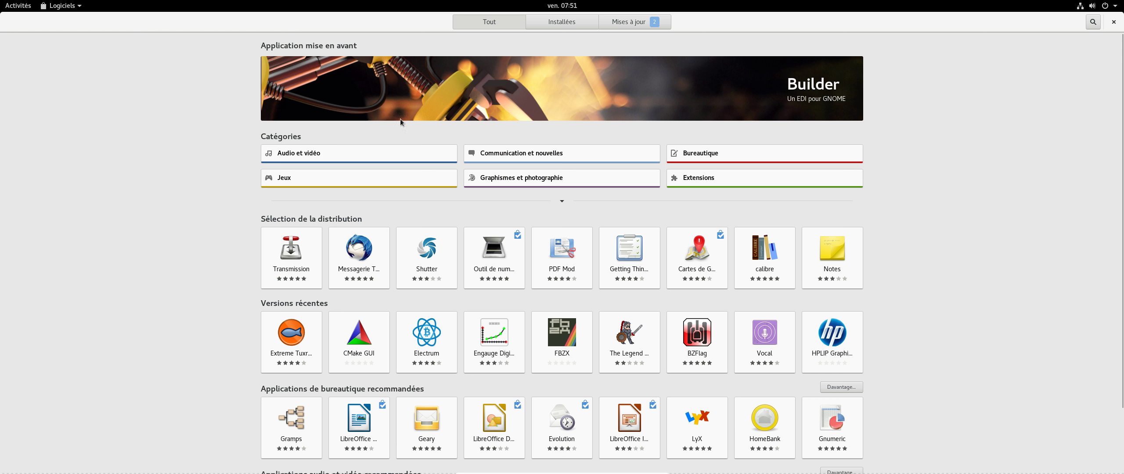
Step: Look through the Bureautique category's application list, then return to the store's overview page
{"action": "left_click", "coordinate": [702, 156]}
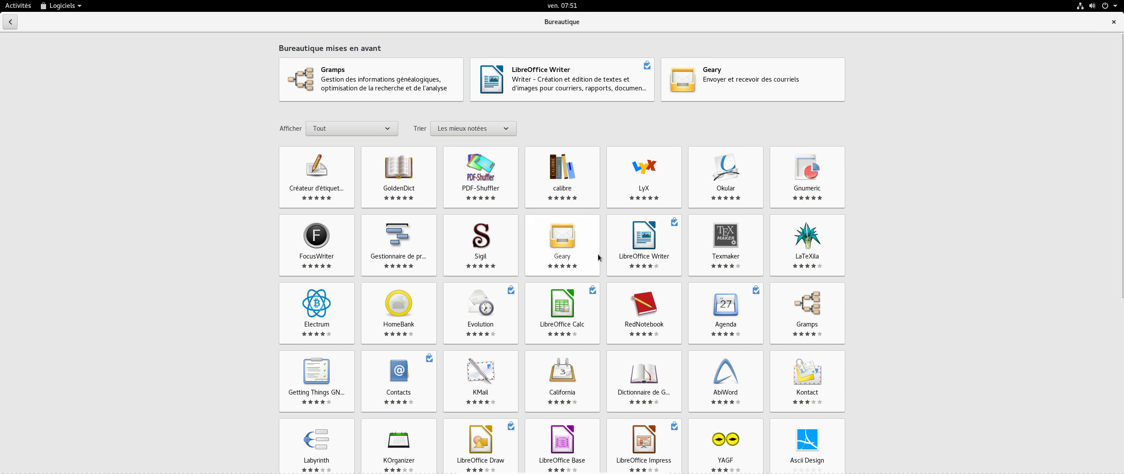
{"action": "scroll", "coordinate": [598, 256], "scroll_direction": "down", "scroll_amount": 4}
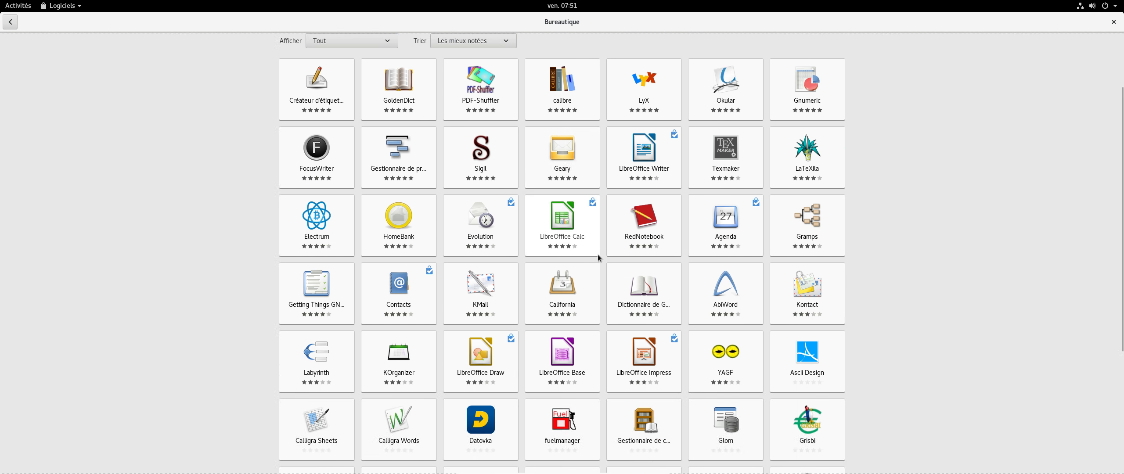
{"action": "scroll", "coordinate": [573, 364], "scroll_direction": "down", "scroll_amount": 4}
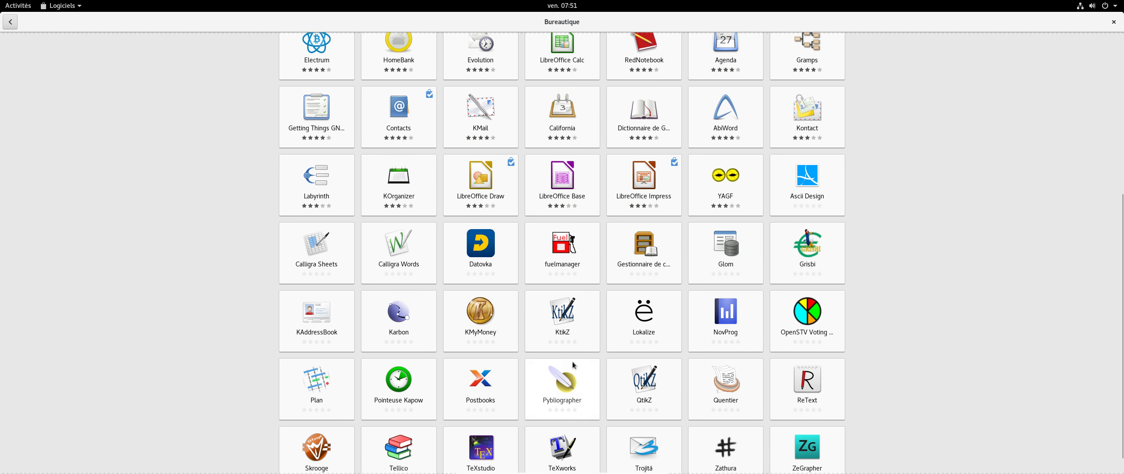
{"action": "scroll", "coordinate": [561, 378], "scroll_direction": "up", "scroll_amount": 6}
{"action": "scroll", "coordinate": [561, 378], "scroll_direction": "up", "scroll_amount": 1}
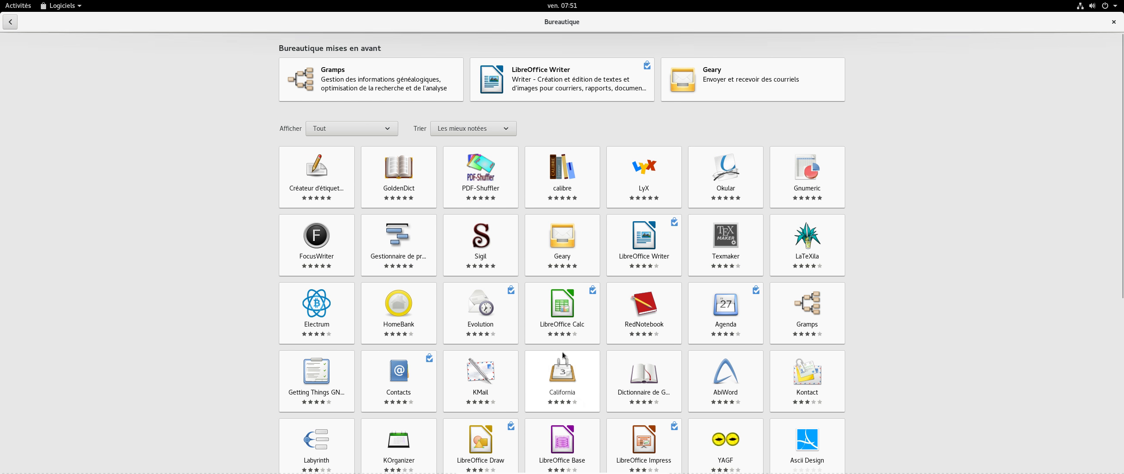
{"action": "left_click", "coordinate": [10, 28]}
Step: Browse the Jeux category down to the end of its list, then return to the store's overview page
{"action": "left_click", "coordinate": [294, 182]}
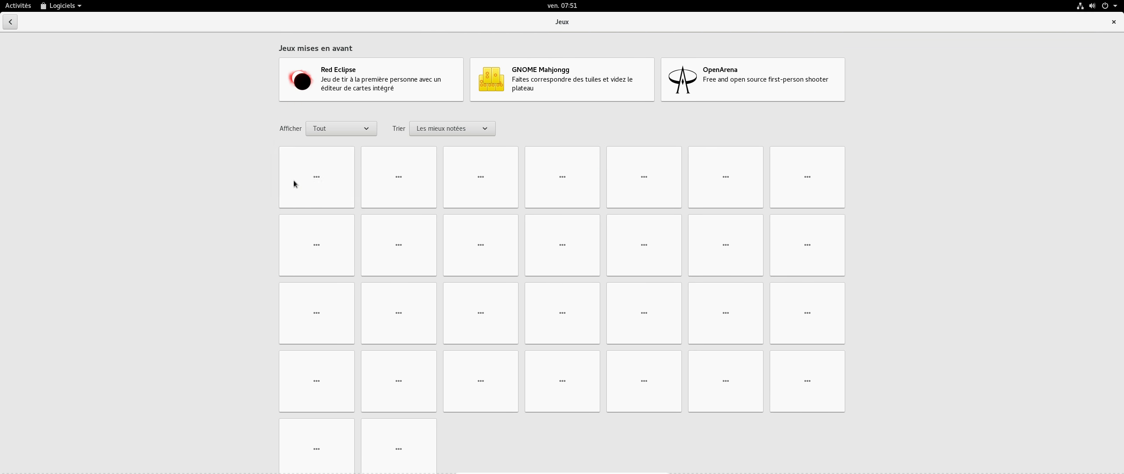
{"action": "scroll", "coordinate": [473, 271], "scroll_direction": "down", "scroll_amount": 20}
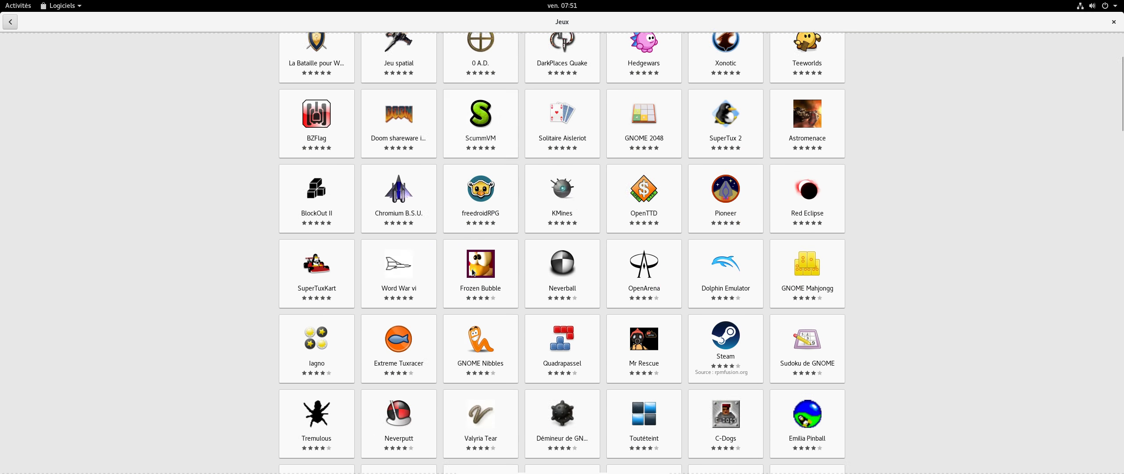
{"action": "scroll", "coordinate": [472, 271], "scroll_direction": "down", "scroll_amount": 10}
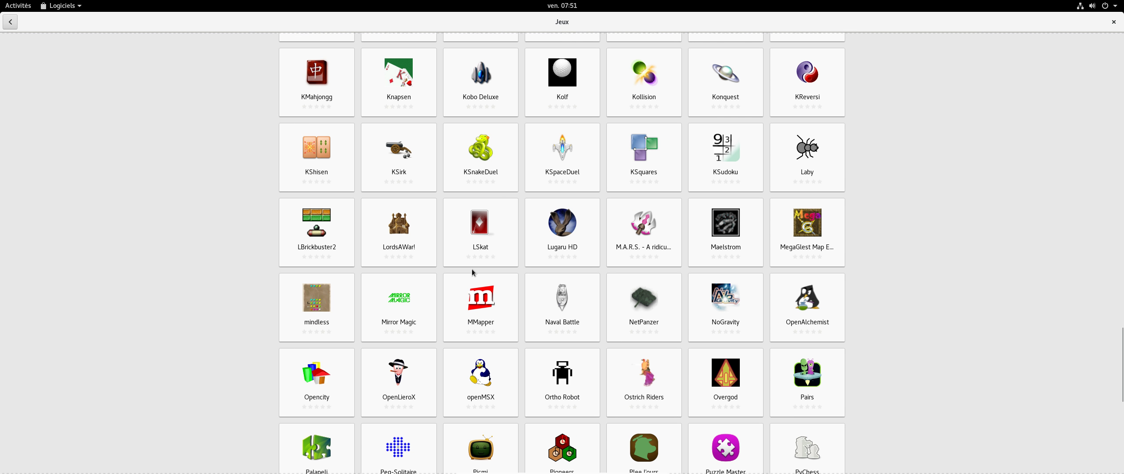
{"action": "scroll", "coordinate": [471, 271], "scroll_direction": "down", "scroll_amount": 10}
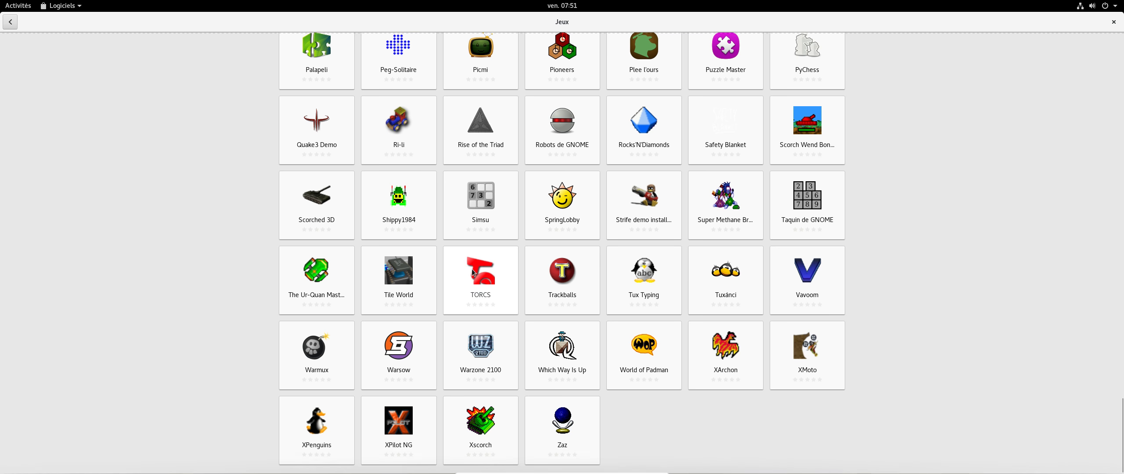
{"action": "left_click", "coordinate": [8, 23]}
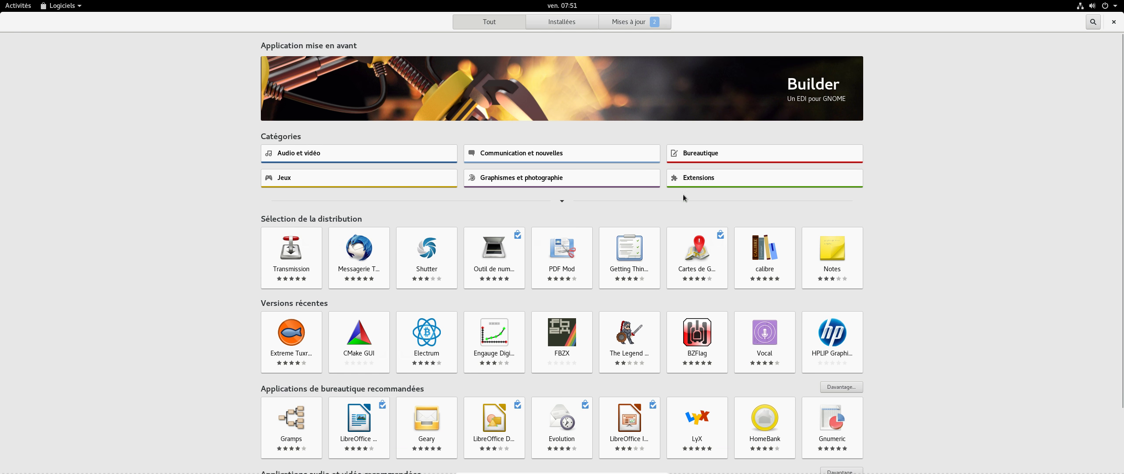
Step: View the Extensions Shell section of the Extensions category, and open and close the shell extension settings window
{"action": "left_click", "coordinate": [693, 179]}
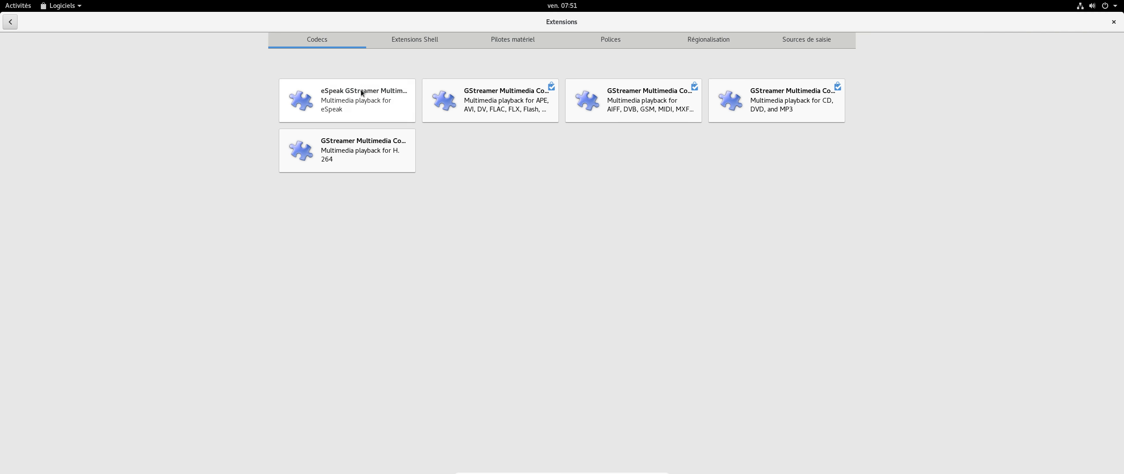
{"action": "left_click", "coordinate": [419, 38]}
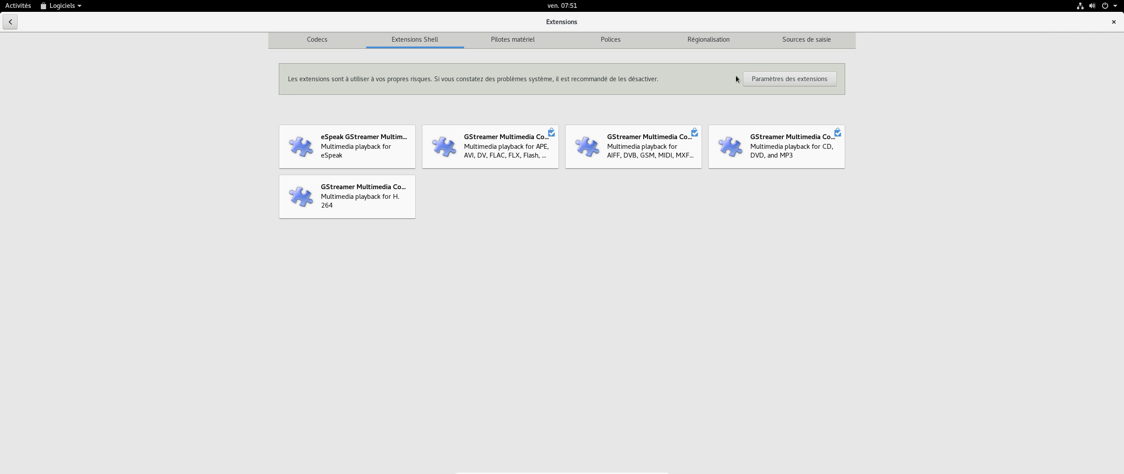
{"action": "left_click", "coordinate": [761, 79]}
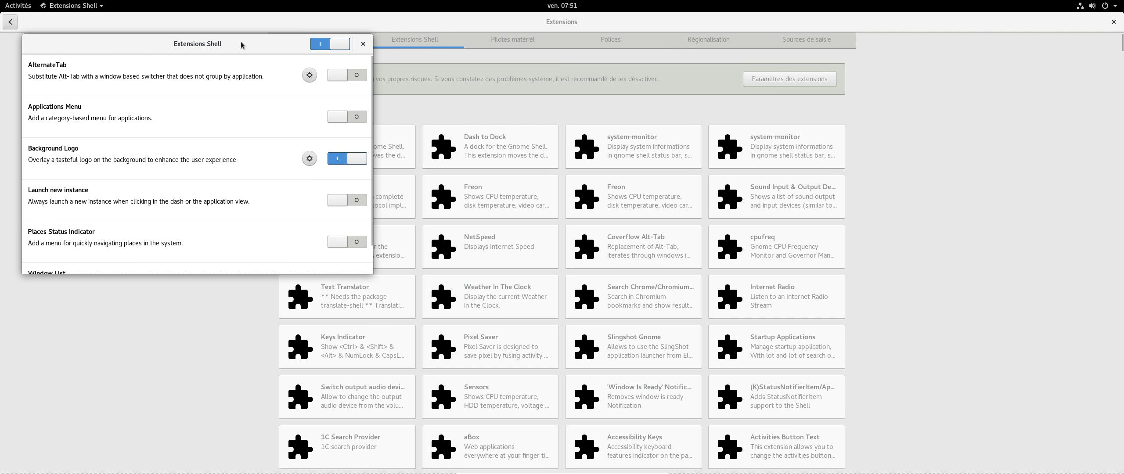
{"action": "left_click", "coordinate": [361, 44]}
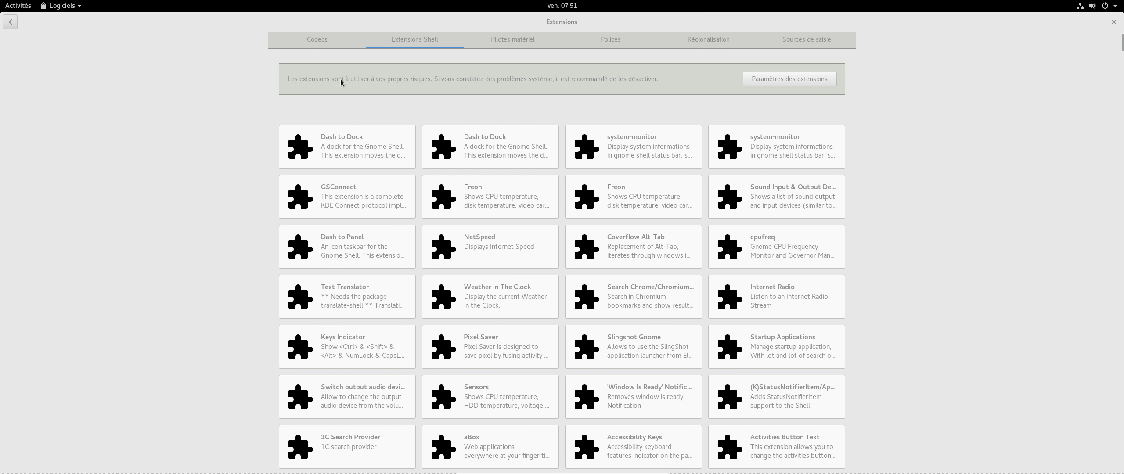
{"action": "left_click", "coordinate": [221, 142]}
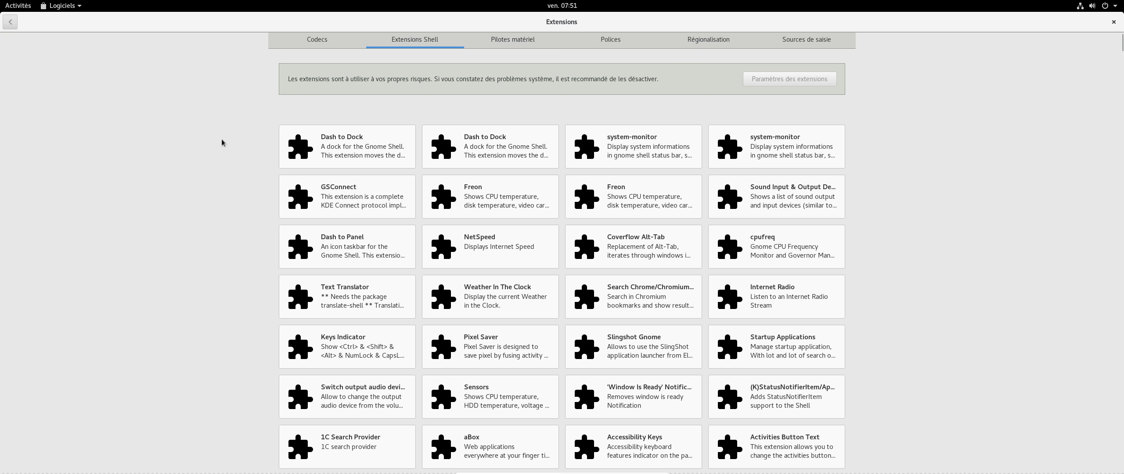
Step: Close the Software store and move the System Monitor window to the left-centre area of the desktop
{"action": "left_click", "coordinate": [1113, 23]}
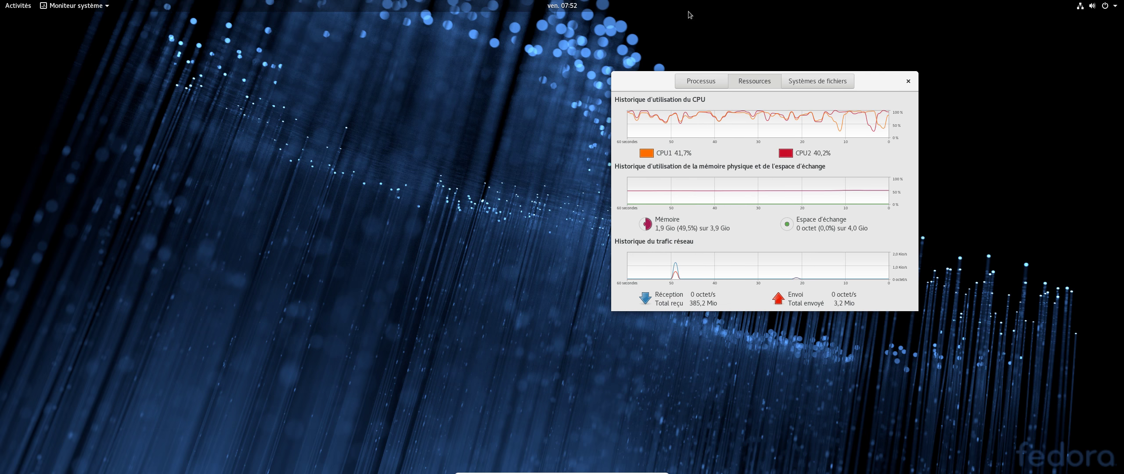
{"action": "left_click_drag", "start_coordinate": [635, 79], "coordinate": [652, 79]}
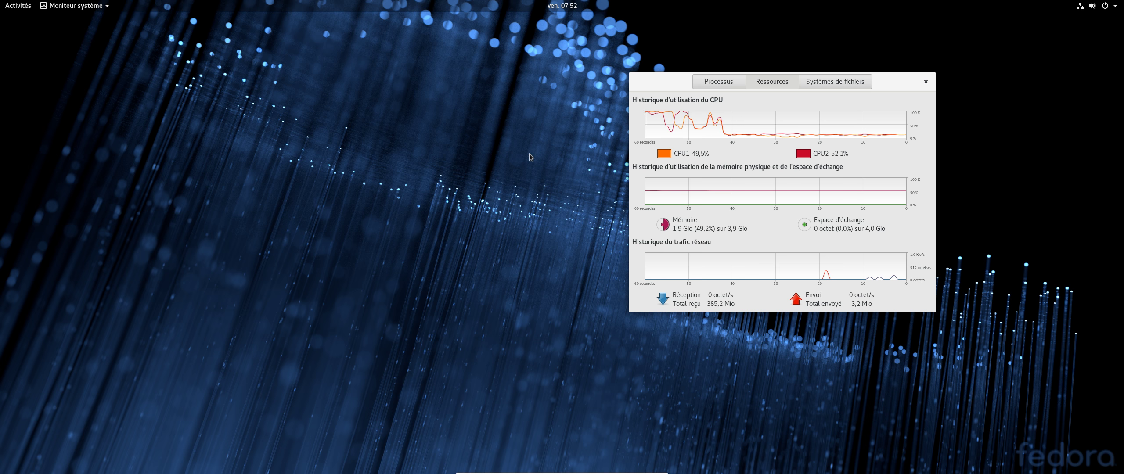
{"action": "left_click", "coordinate": [24, 5]}
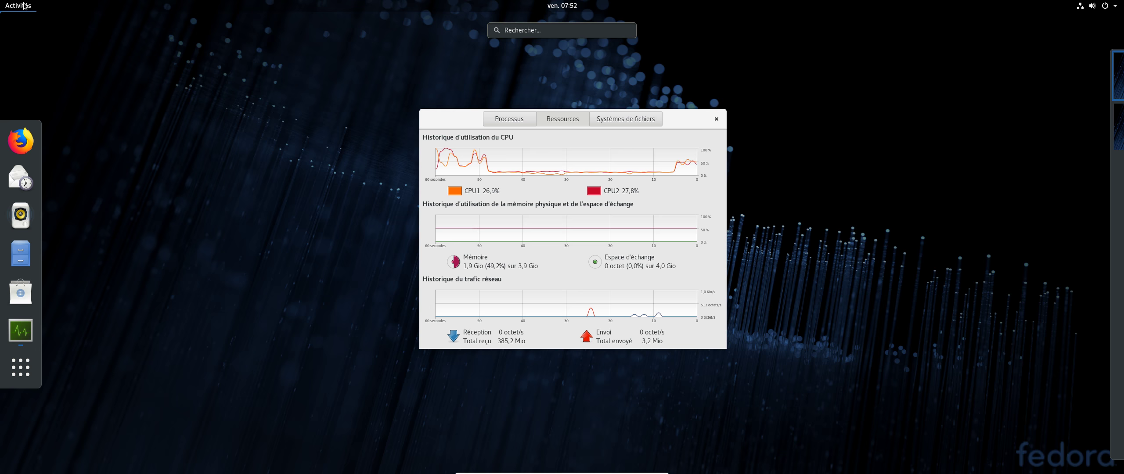
{"action": "left_click", "coordinate": [24, 5]}
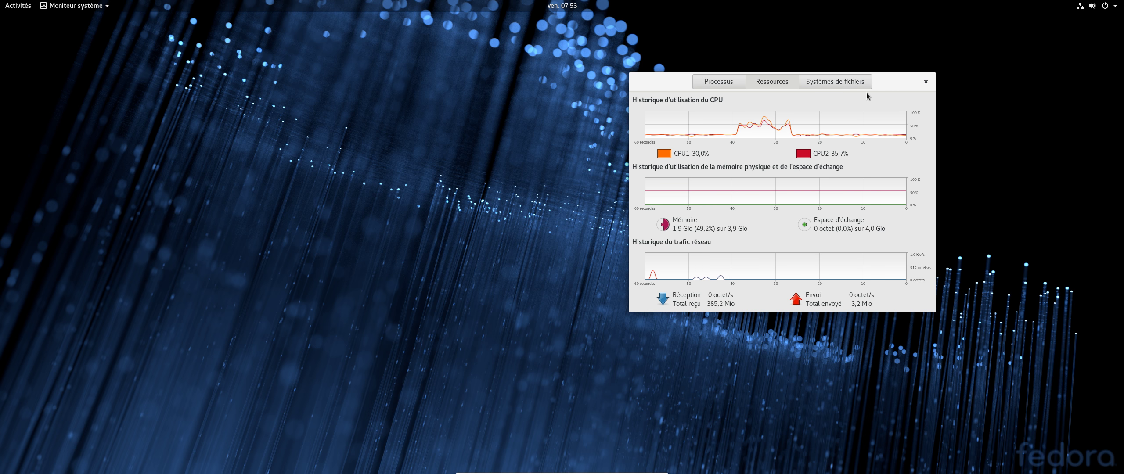
{"action": "left_click_drag", "start_coordinate": [885, 85], "coordinate": [561, 82]}
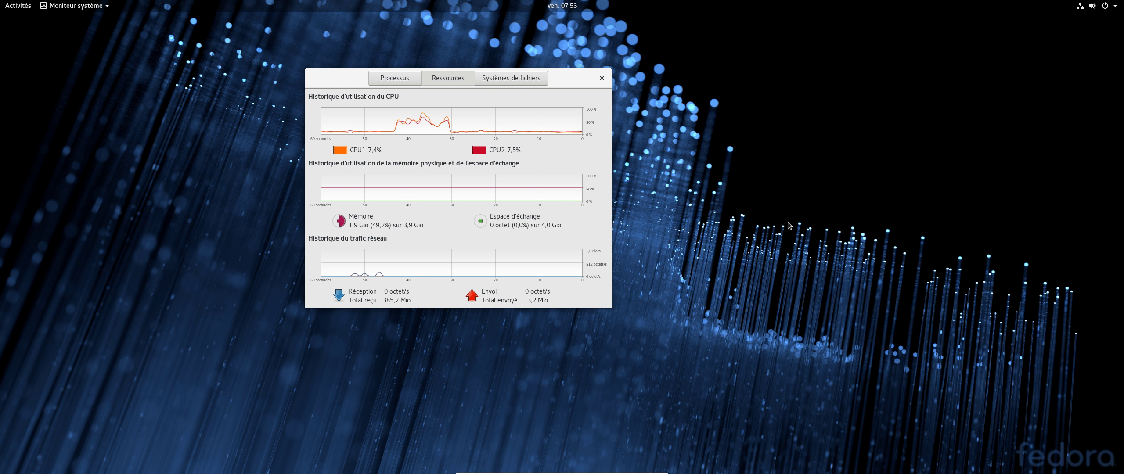
Step: Power off the Fedora virtual machine without installing pending updates, then move the CamStudio window to the middle of the Windows desktop
{"action": "left_click", "coordinate": [1113, 8]}
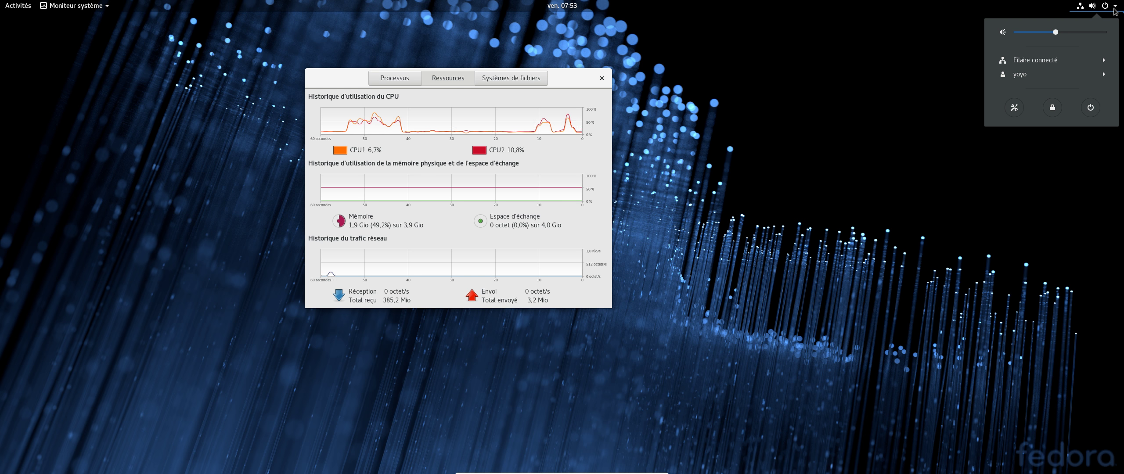
{"action": "left_click", "coordinate": [1094, 111]}
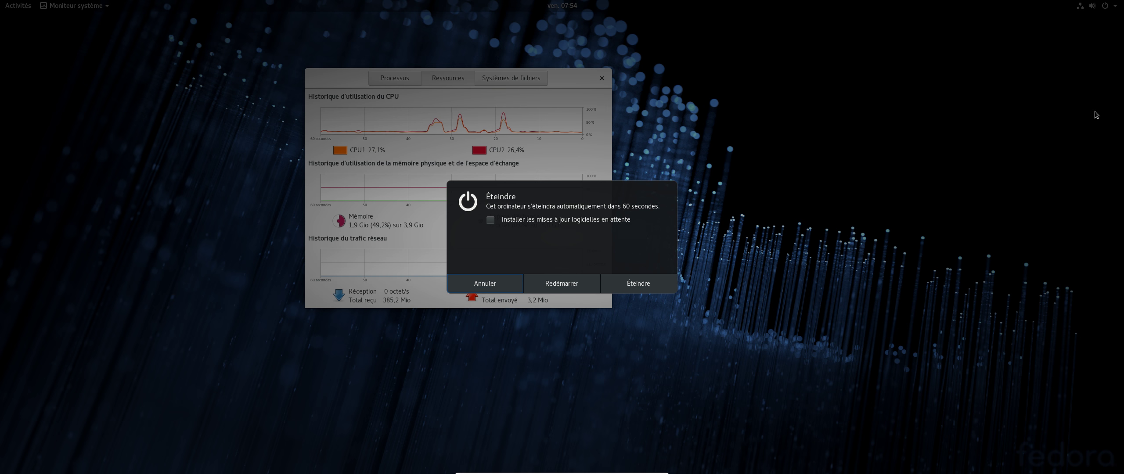
{"action": "left_click", "coordinate": [648, 283]}
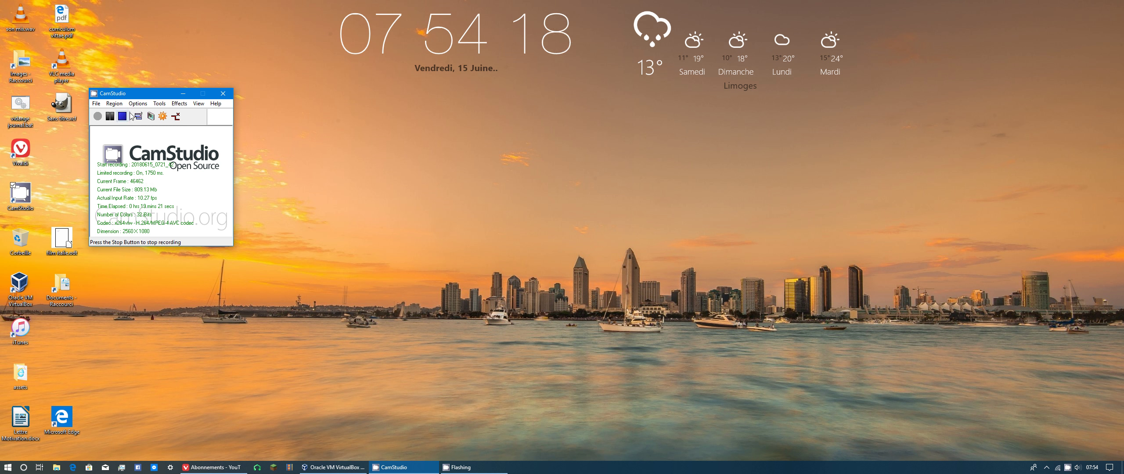
{"action": "left_click_drag", "start_coordinate": [610, 146], "coordinate": [619, 147]}
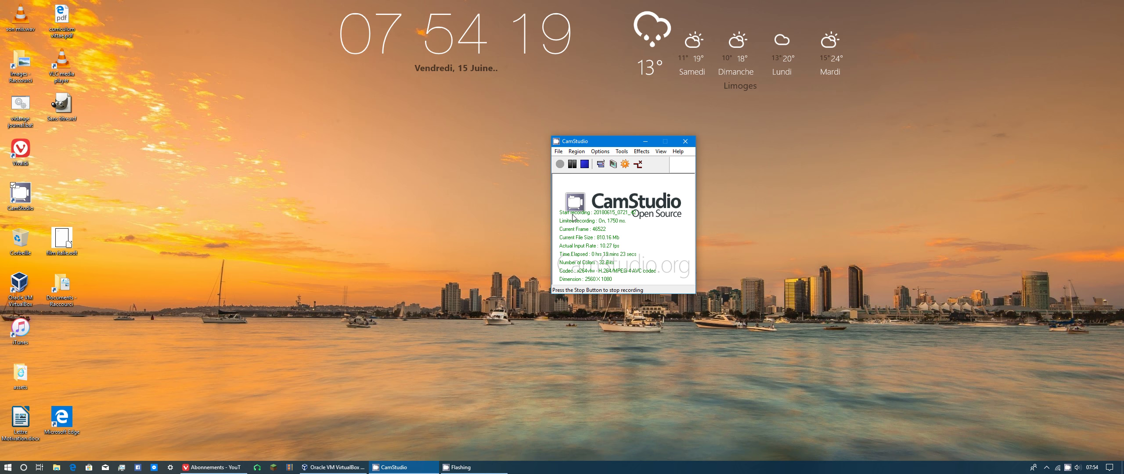